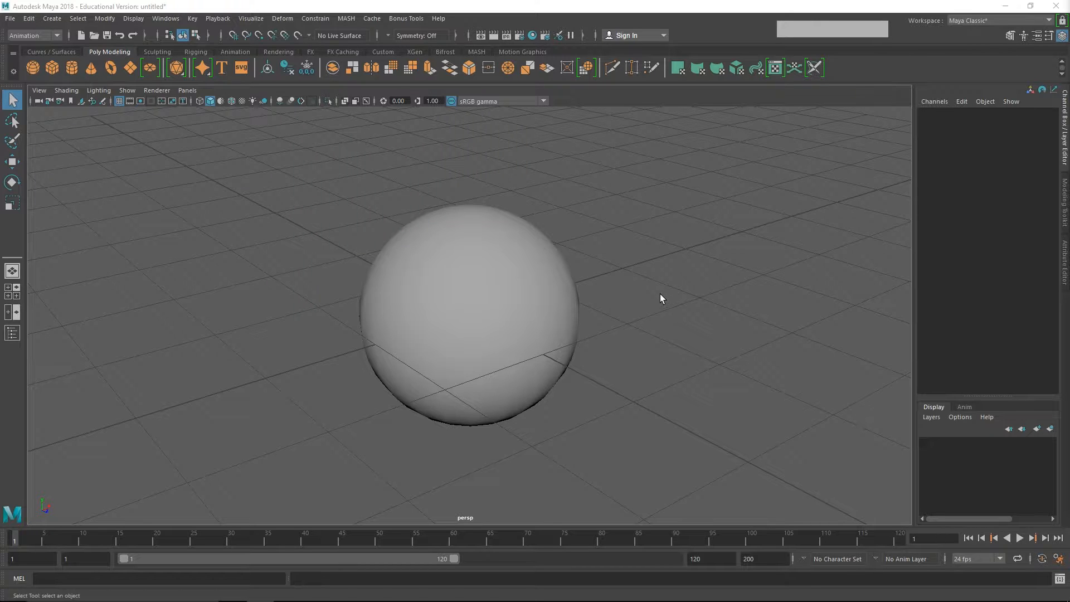
# - Select the polygon sphere in the perspective view and activate the Select tool
pyautogui.keyDown('alt'); pyautogui.moveTo(680, 322); pyautogui.dragTo(587, 329); pyautogui.keyUp('alt')
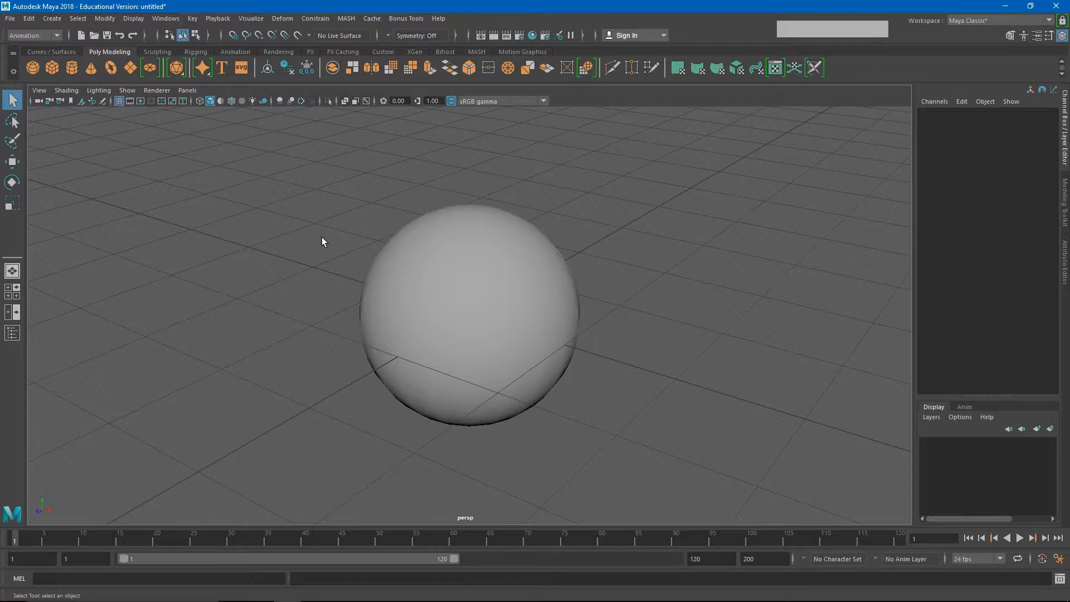
pyautogui.click(469, 274)
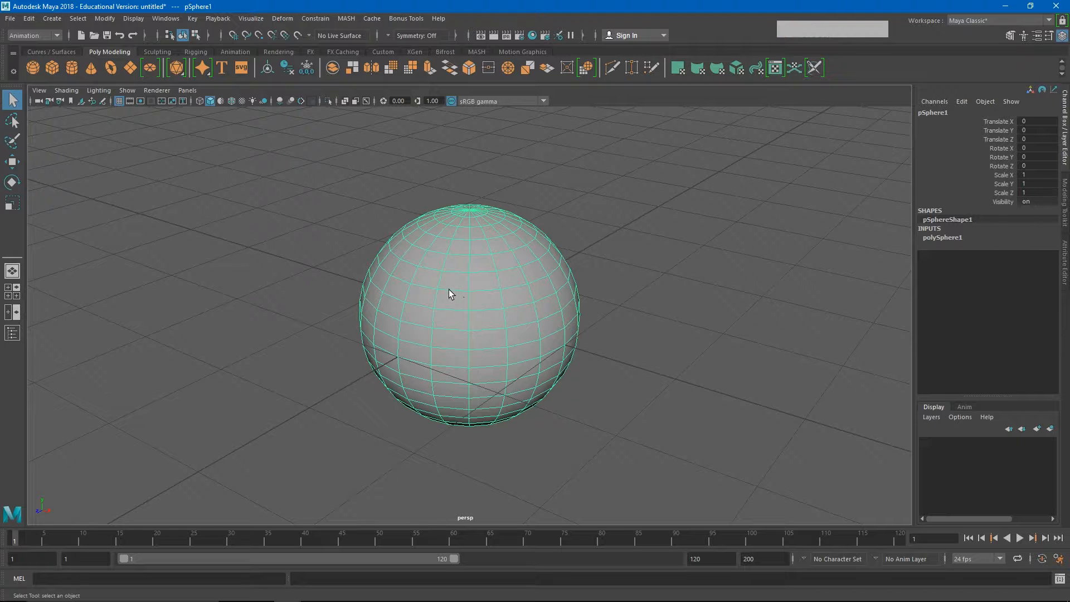
pyautogui.click(13, 102)
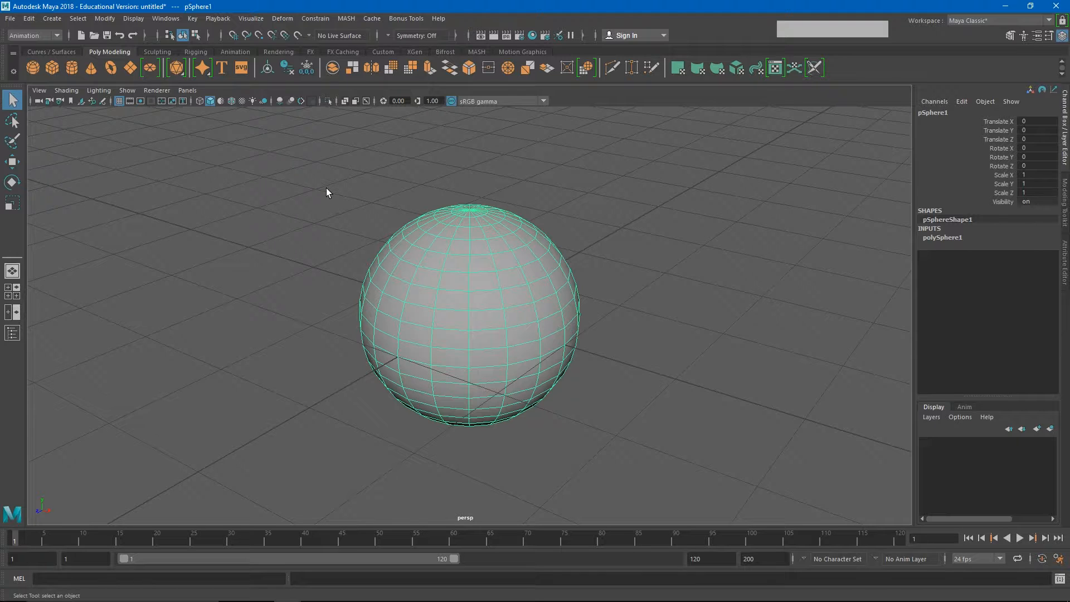
pyautogui.press('q')
pyautogui.click(12, 100)
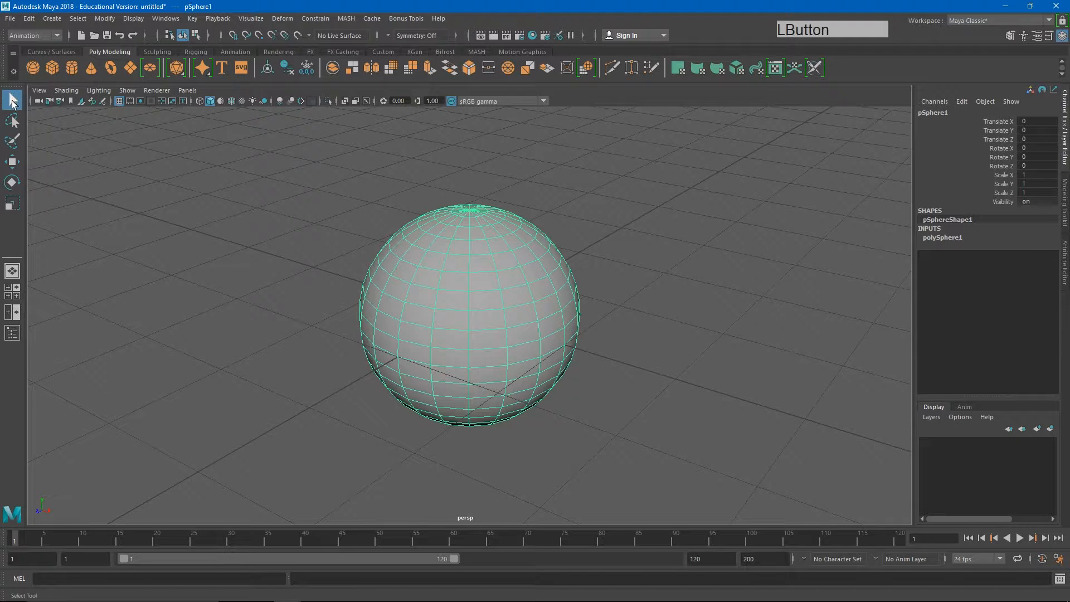
# - Move the sphere freely, along X, and in the XY plane to about X 0.251, Y 0.507, Z 0.199
pyautogui.click(11, 163)
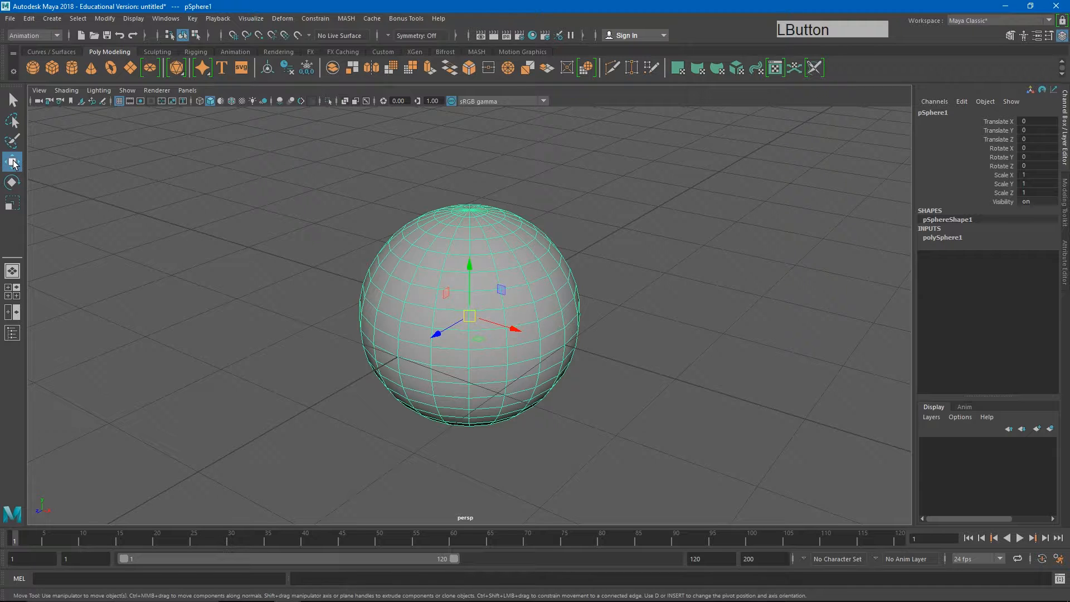
pyautogui.press('w')
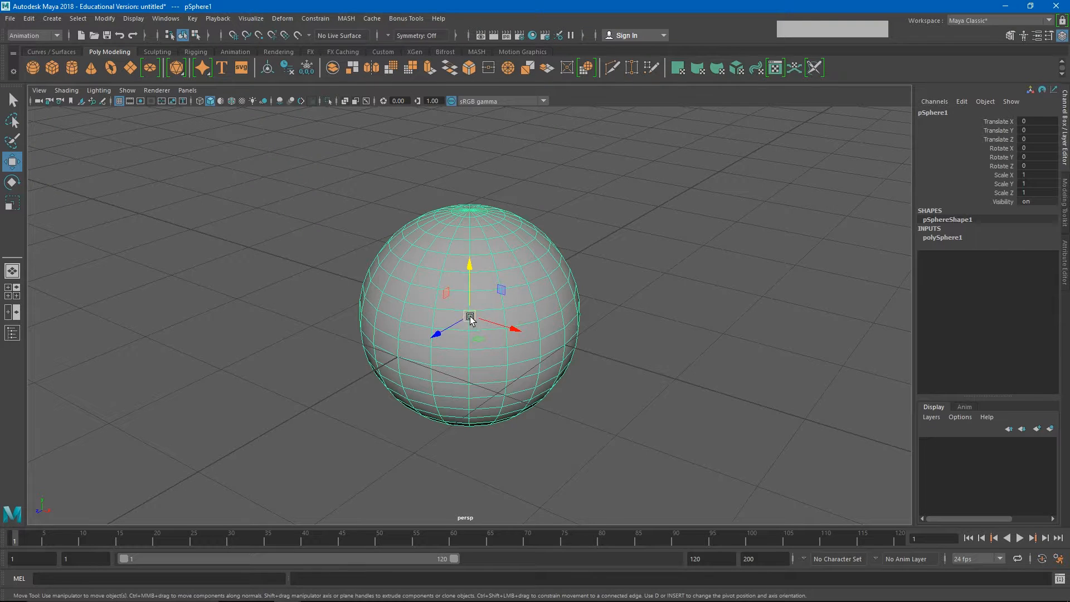
pyautogui.moveTo(470, 318); pyautogui.dragTo(411, 279)
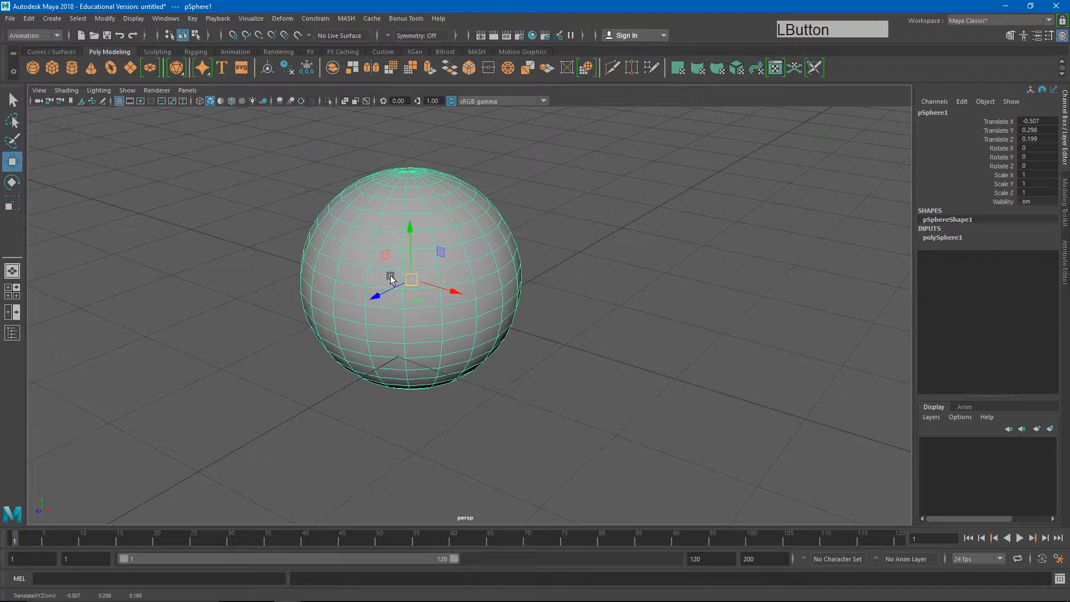
pyautogui.moveTo(456, 290); pyautogui.dragTo(503, 417)
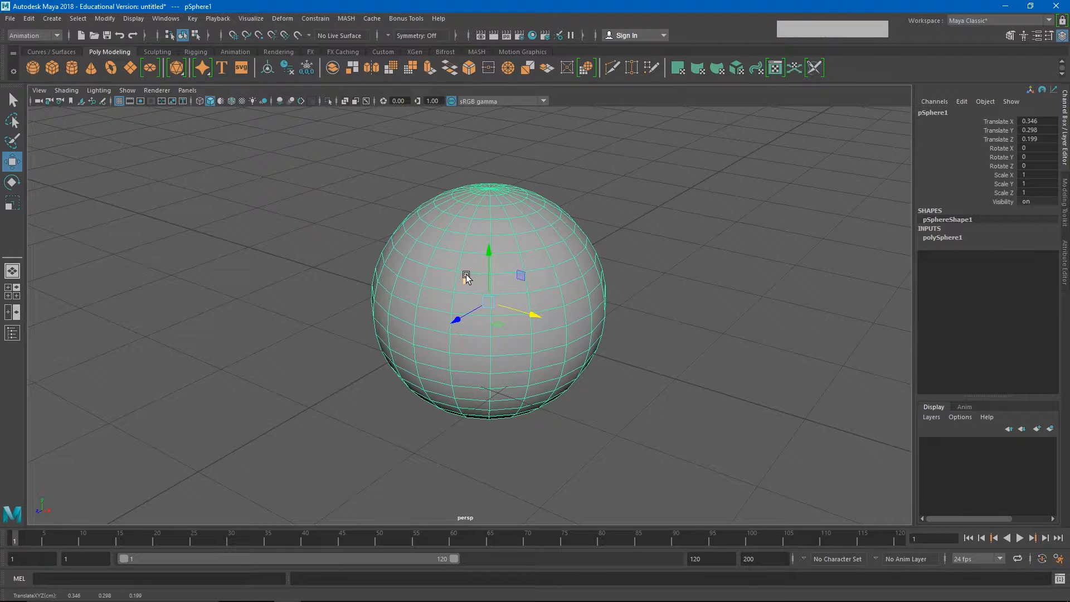
pyautogui.moveTo(520, 273); pyautogui.dragTo(511, 253)
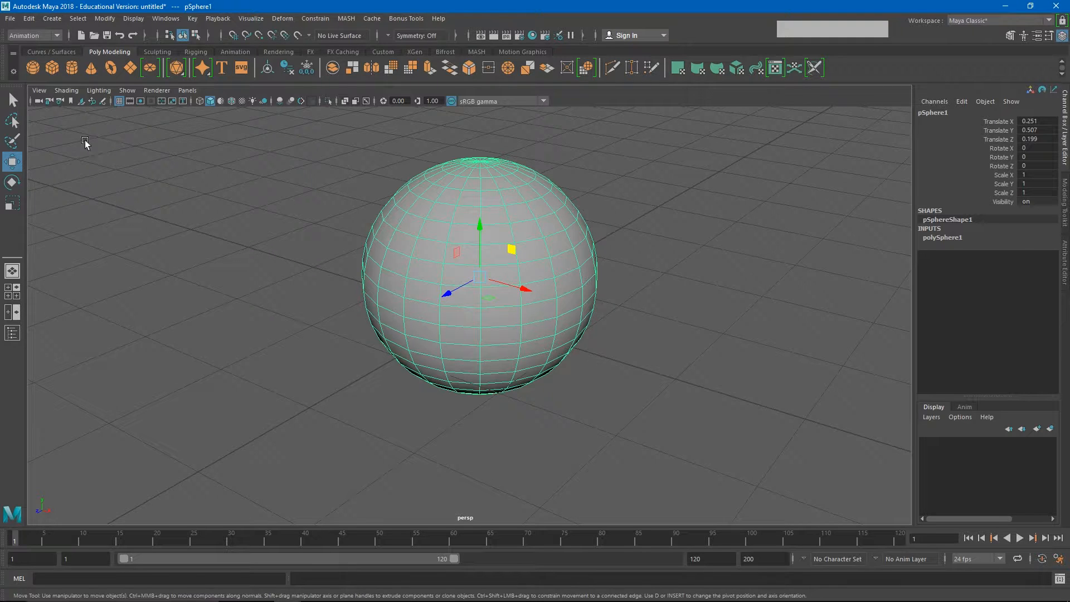
# - Activate the Rotate tool, enlarge its manipulator beyond the sphere, and shrink it back inside the sphere
pyautogui.click(13, 186)
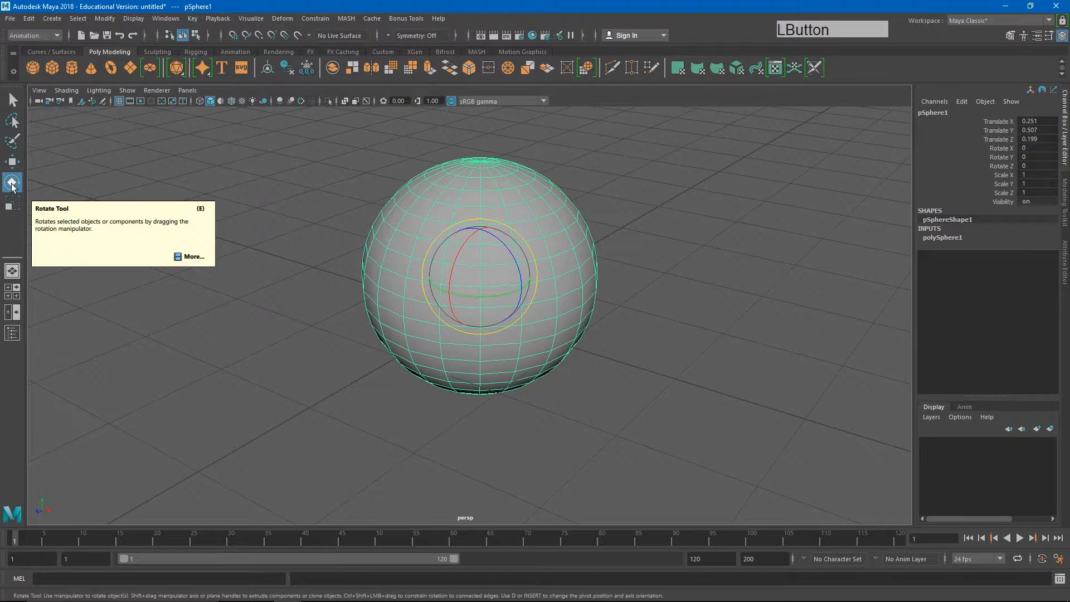
pyautogui.hotkey('ctrl', 'z')
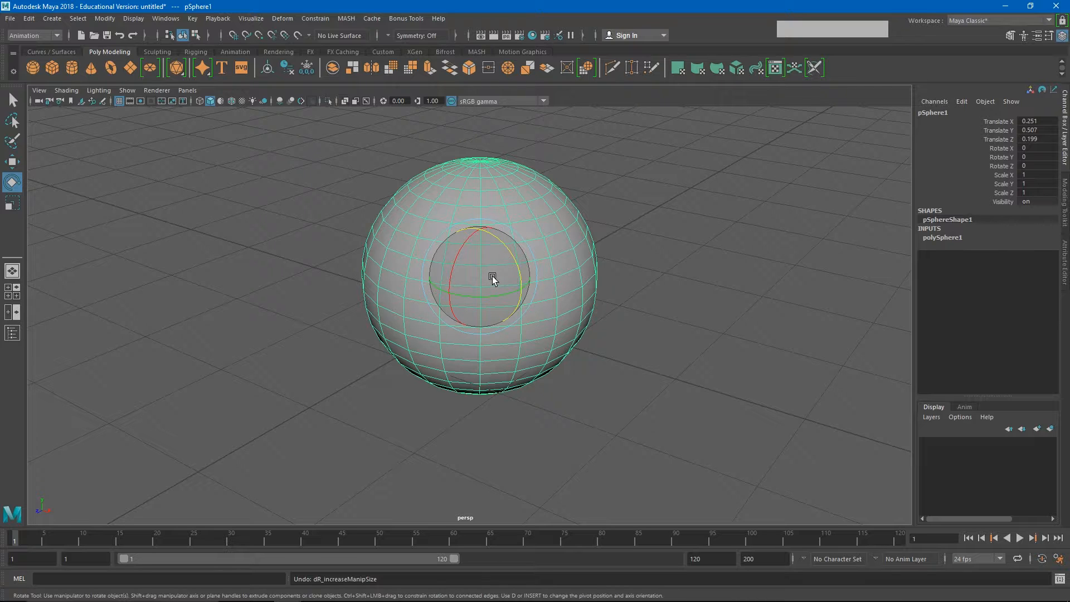
pyautogui.press('KP_Add')
pyautogui.press('KP_Add')
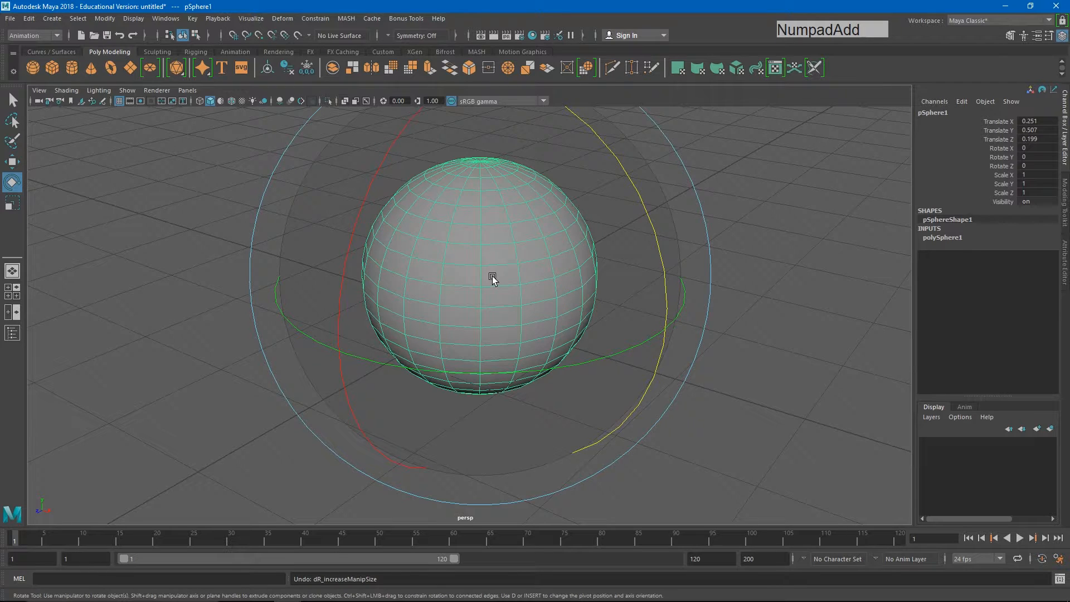
pyautogui.press('KP_Subtract')
pyautogui.press('KP_Subtract')
pyautogui.press('KP_Subtract')
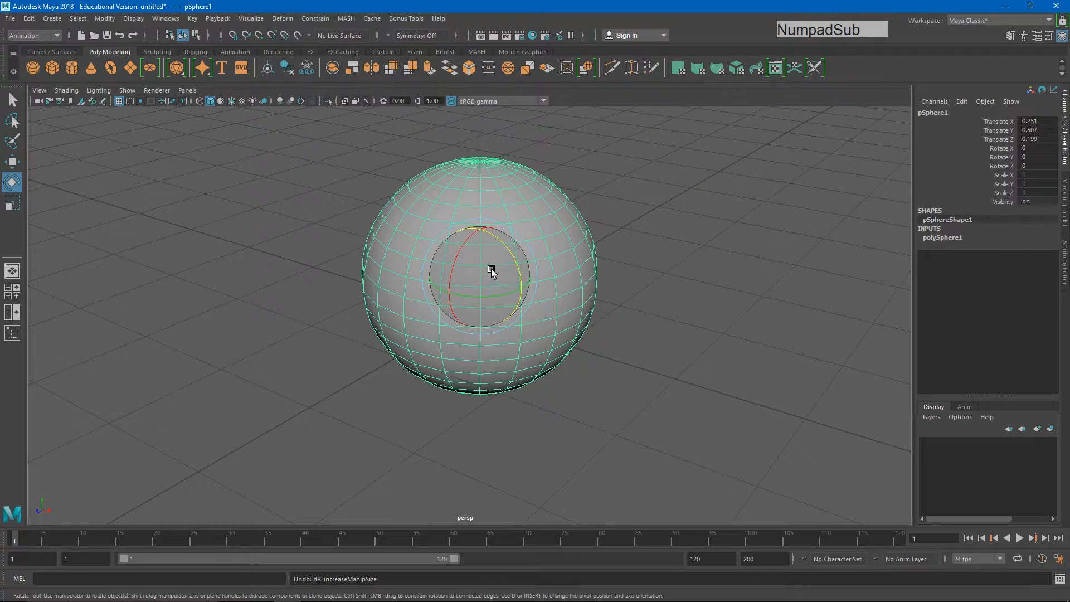
# - Try rotating the sphere to about 65° in X, 10° in Y and 30° in Z, and undo the rotation
pyautogui.moveTo(481, 267); pyautogui.dragTo(460, 292)
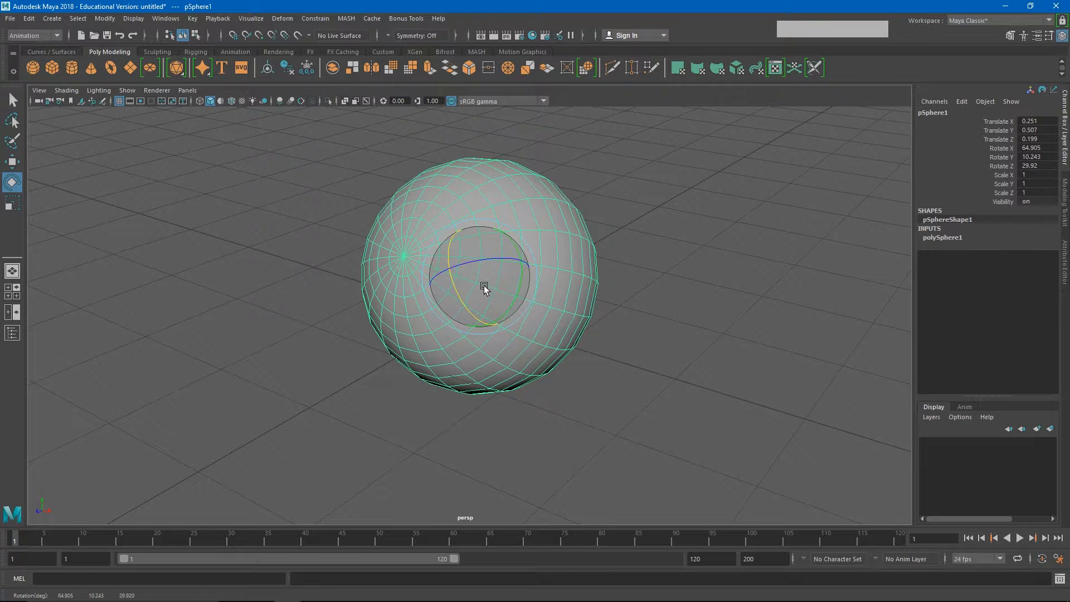
pyautogui.hotkey('ctrl', 'z')
pyautogui.hotkey('ctrl', 'z')
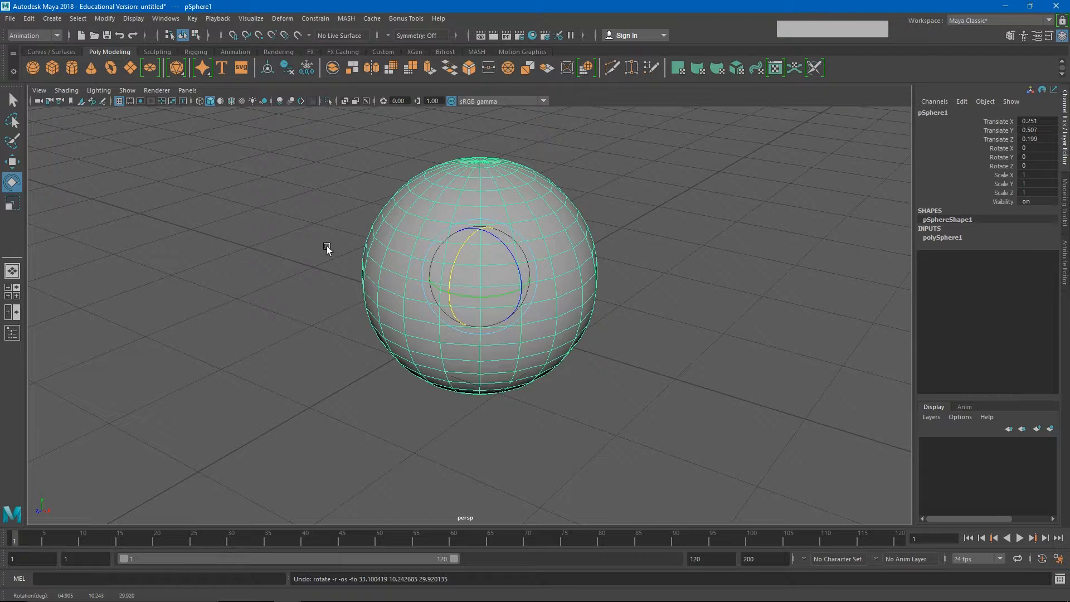
# - Scale the sphere uniformly to about 0.964, and stretch it along Y to about 1.017
pyautogui.click(13, 205)
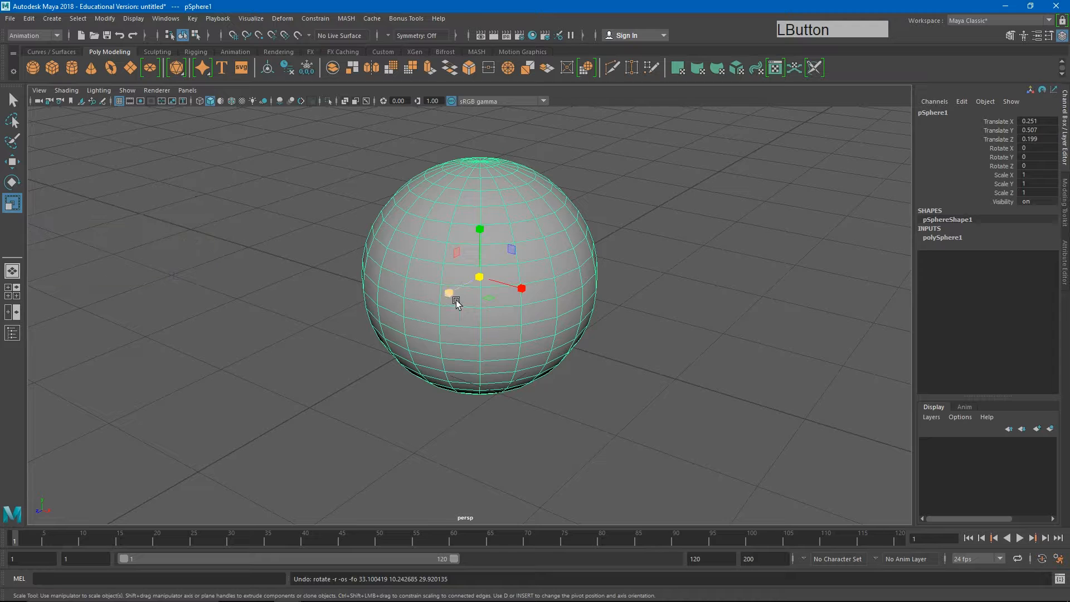
pyautogui.click(480, 278)
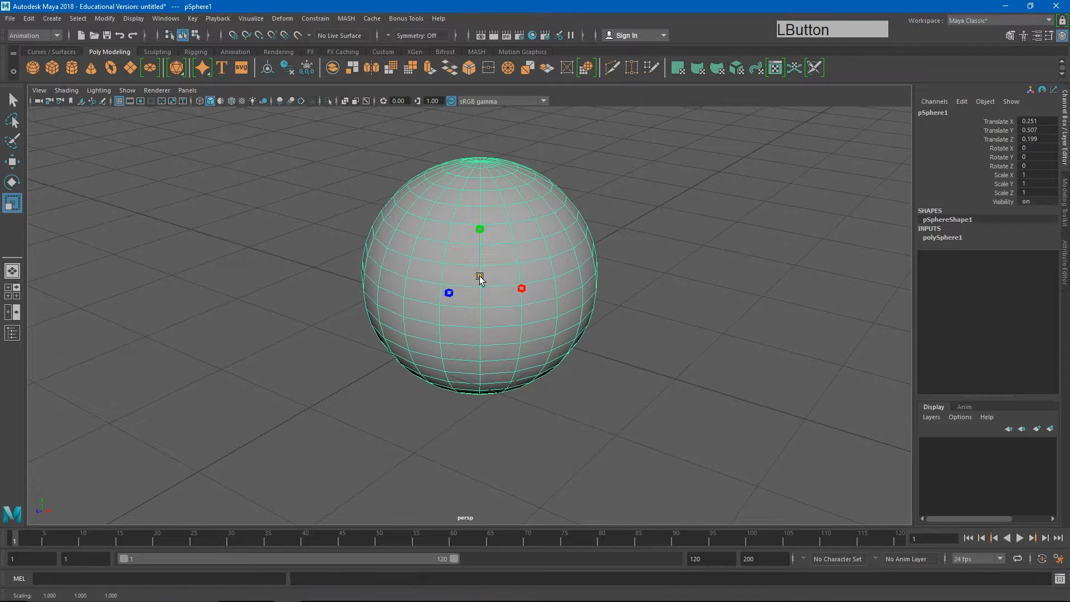
pyautogui.moveTo(480, 278)
pyautogui.mouseDown()
pyautogui.moveTo(709, 294)
pyautogui.moveTo(342, 290)
pyautogui.moveTo(574, 295)
pyautogui.moveTo(452, 289)
pyautogui.moveTo(473, 294)
pyautogui.mouseUp()
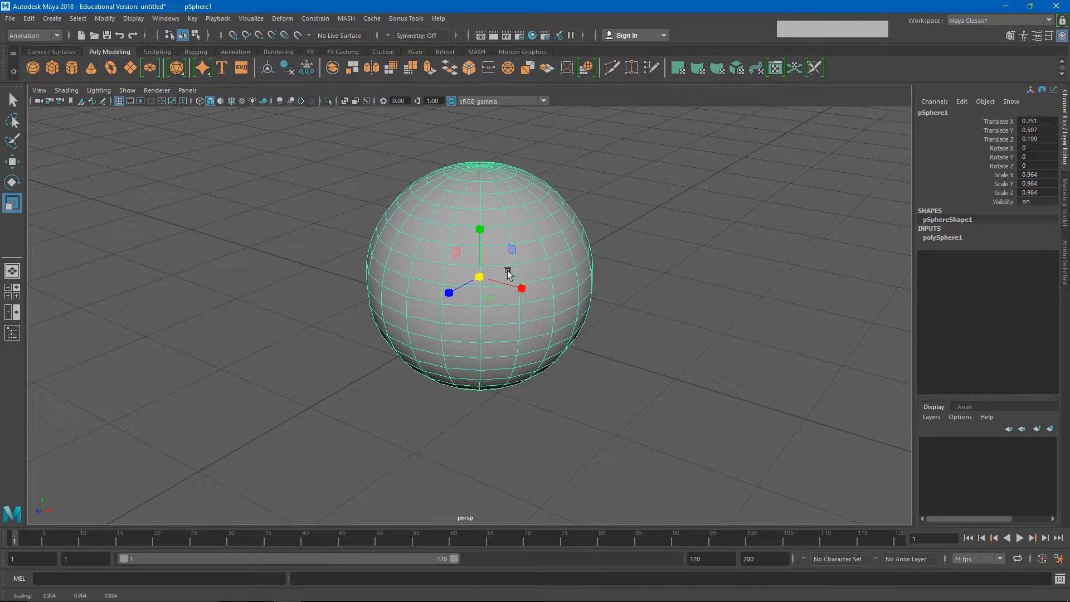
pyautogui.moveTo(480, 229)
pyautogui.mouseDown()
pyautogui.moveTo(482, 268)
pyautogui.moveTo(480, 206)
pyautogui.moveTo(484, 269)
pyautogui.moveTo(480, 229)
pyautogui.mouseUp()
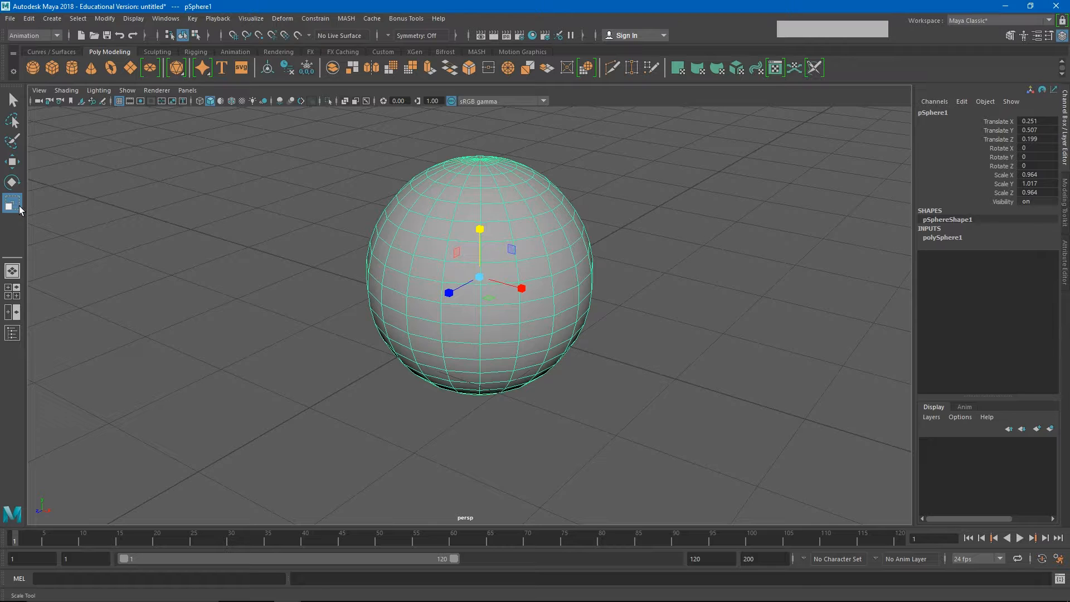
# - Cycle through the Select, Move and Rotate tools, ending on the Scale tool
pyautogui.press('r')
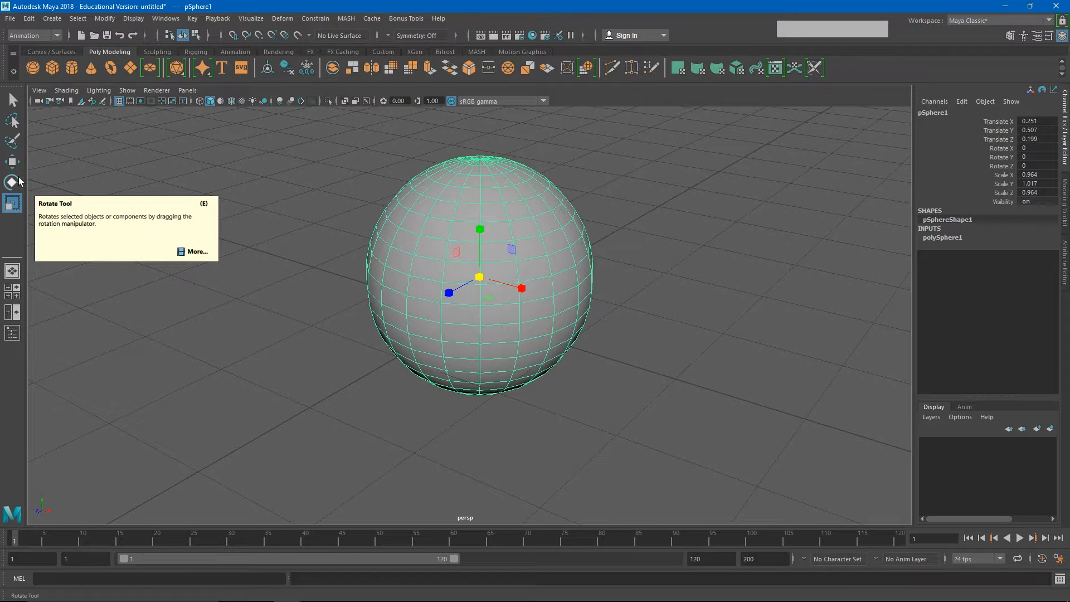
pyautogui.press('q')
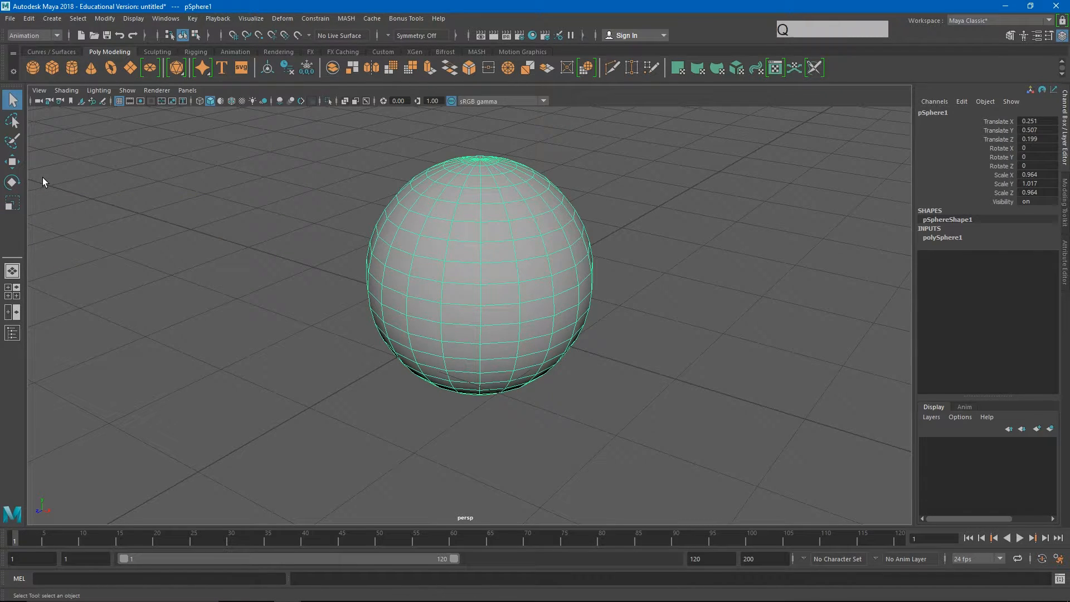
pyautogui.press('w')
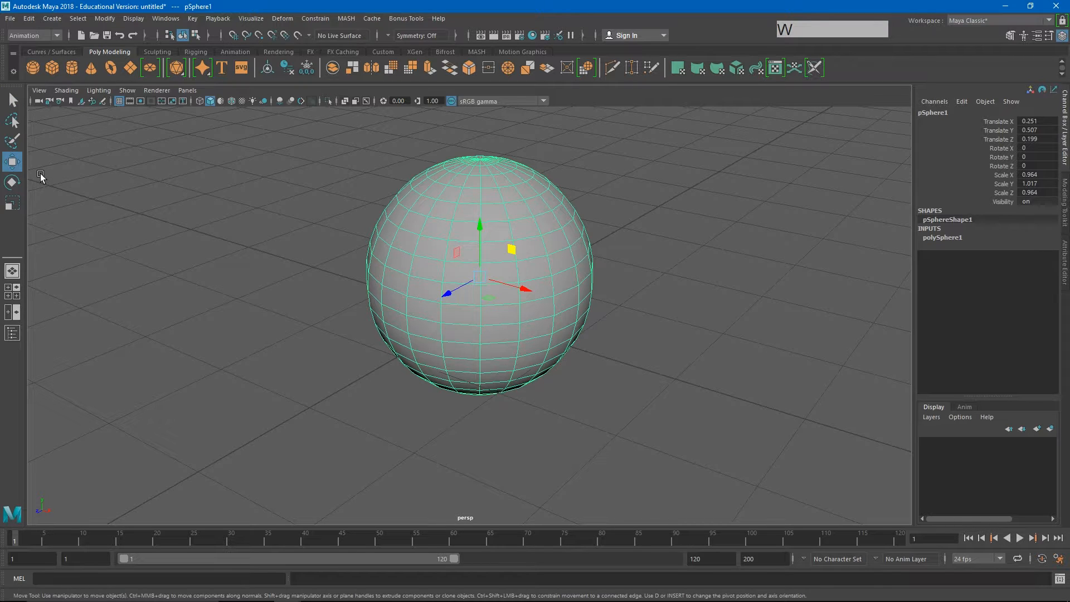
pyautogui.press('e')
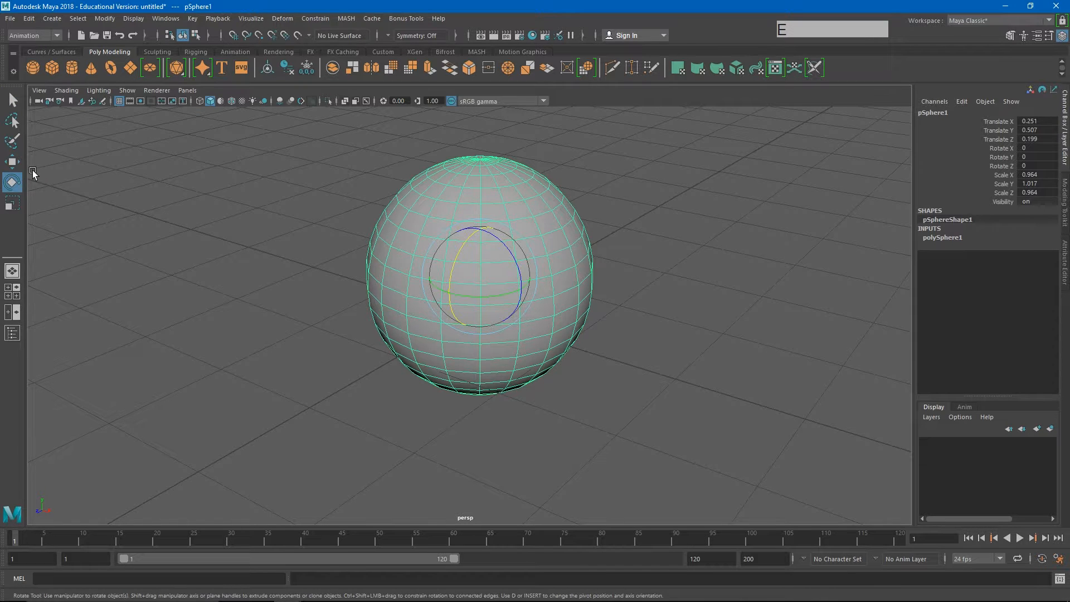
pyautogui.press('r')
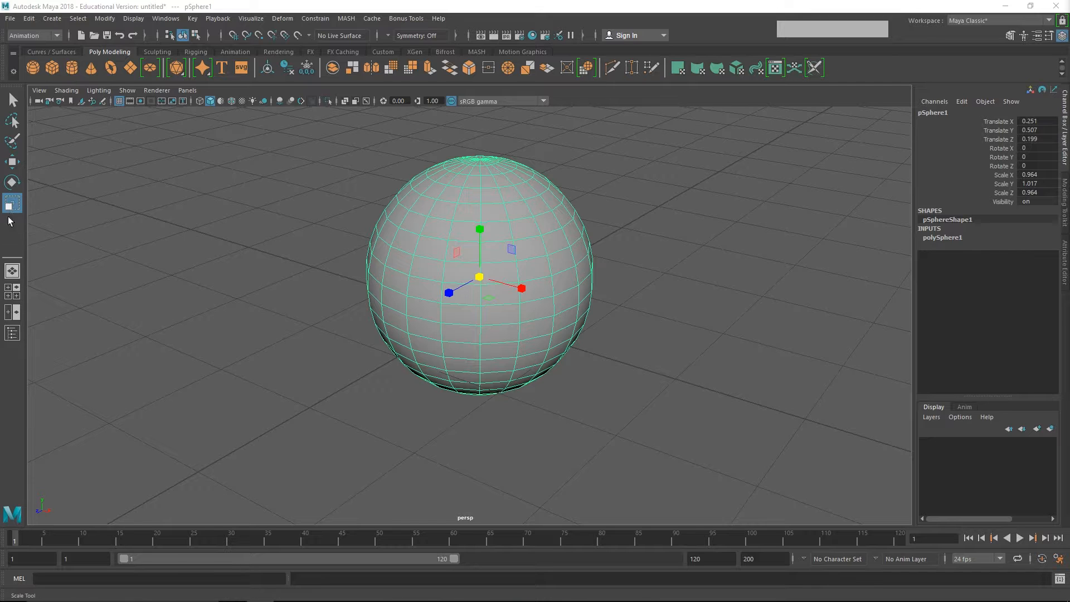
# - Show the Outliner and select the persp camera in it, followed by pSphere1
pyautogui.click(13, 333)
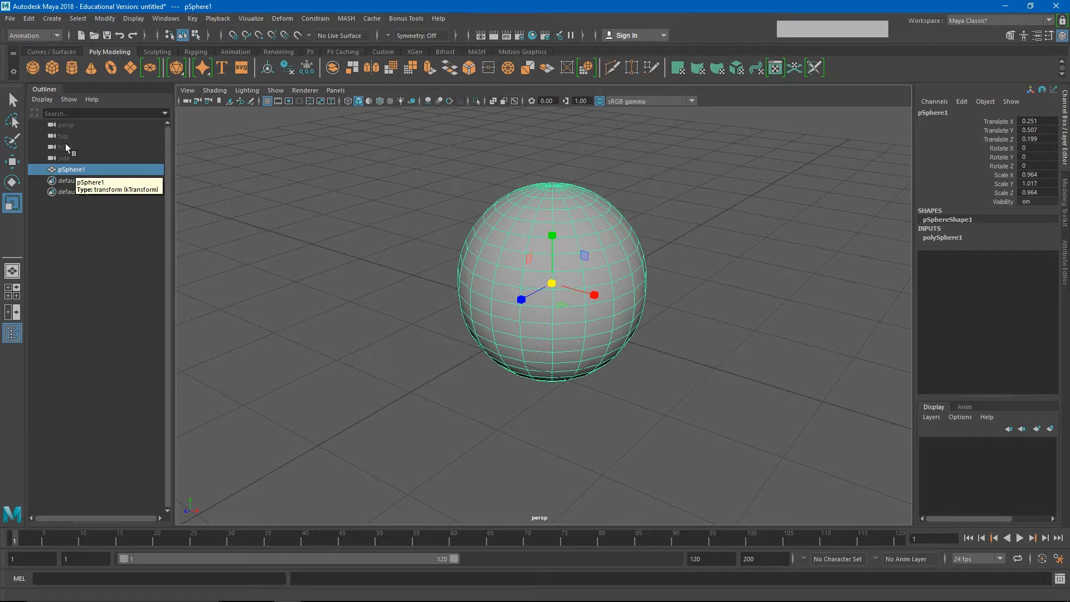
pyautogui.click(65, 124)
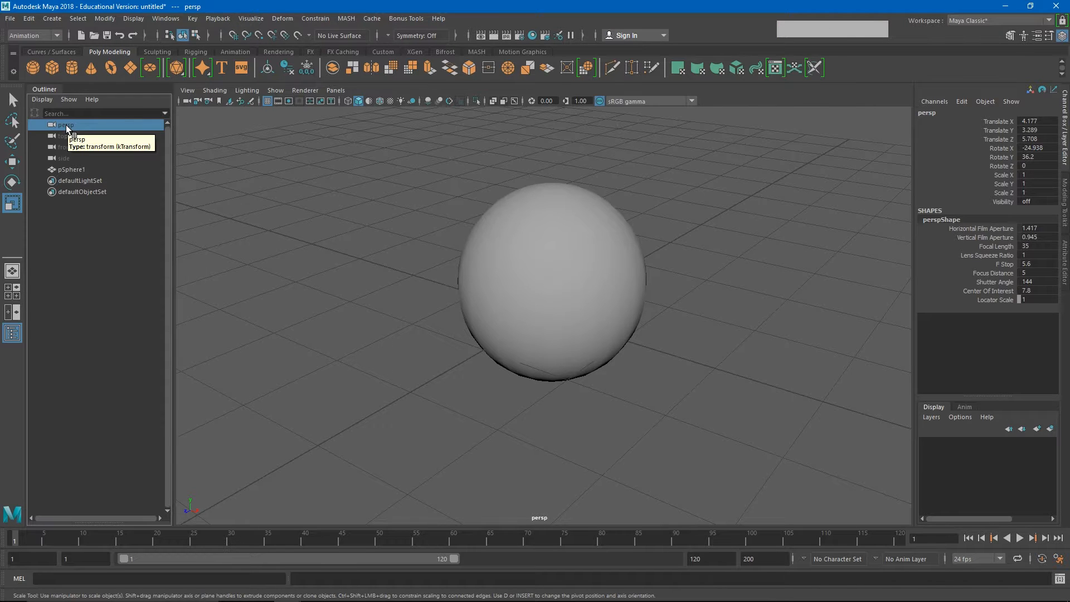
pyautogui.click(68, 170)
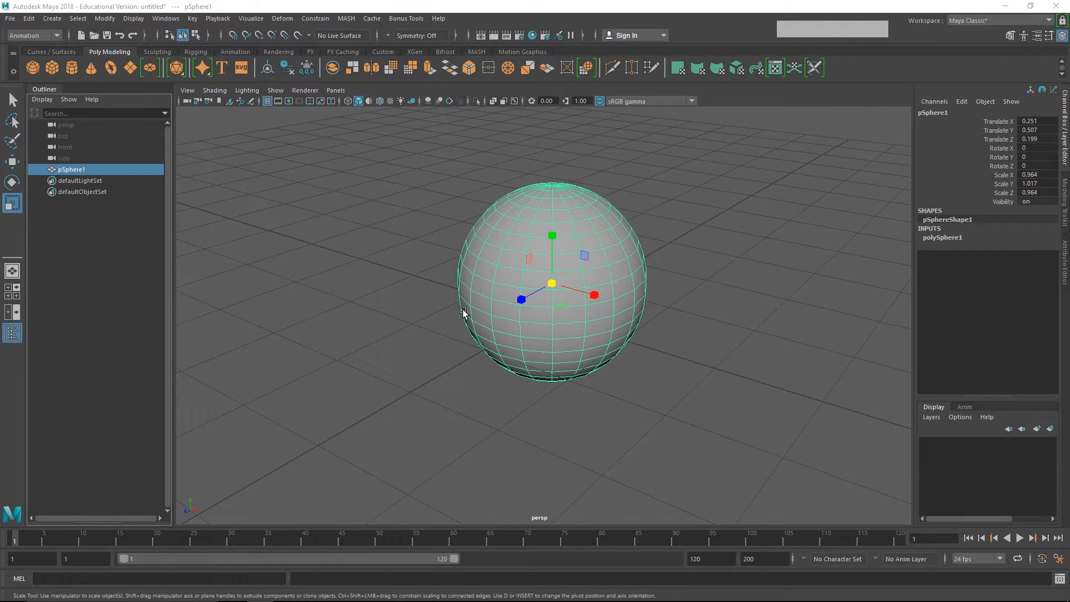
# - Create a second polygon sphere and move it along X to about -4.821
pyautogui.click(33, 67)
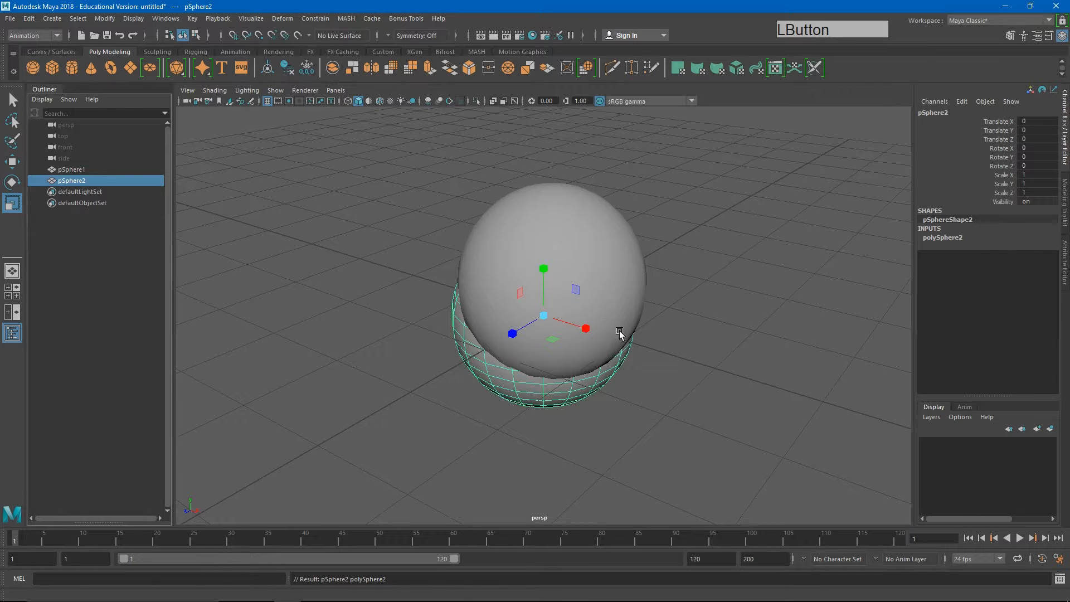
pyautogui.press('w')
pyautogui.moveTo(583, 329); pyautogui.dragTo(306, 244)
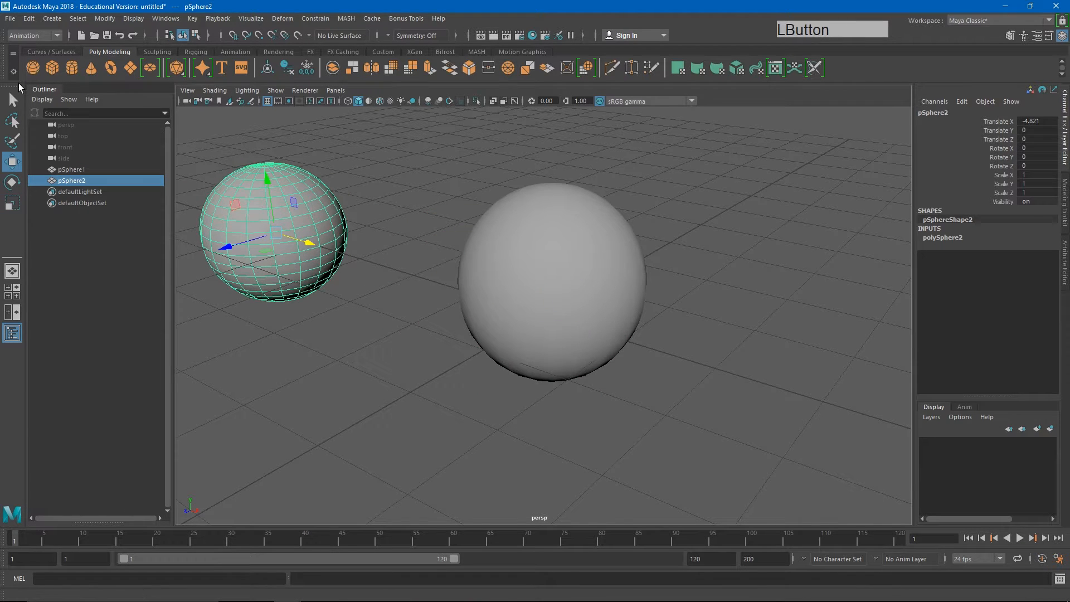
# - Create a third polygon sphere, move it along X to about 2.832, and clear the selection
pyautogui.click(32, 67)
pyautogui.moveTo(588, 329); pyautogui.dragTo(863, 415)
pyautogui.click(789, 271)
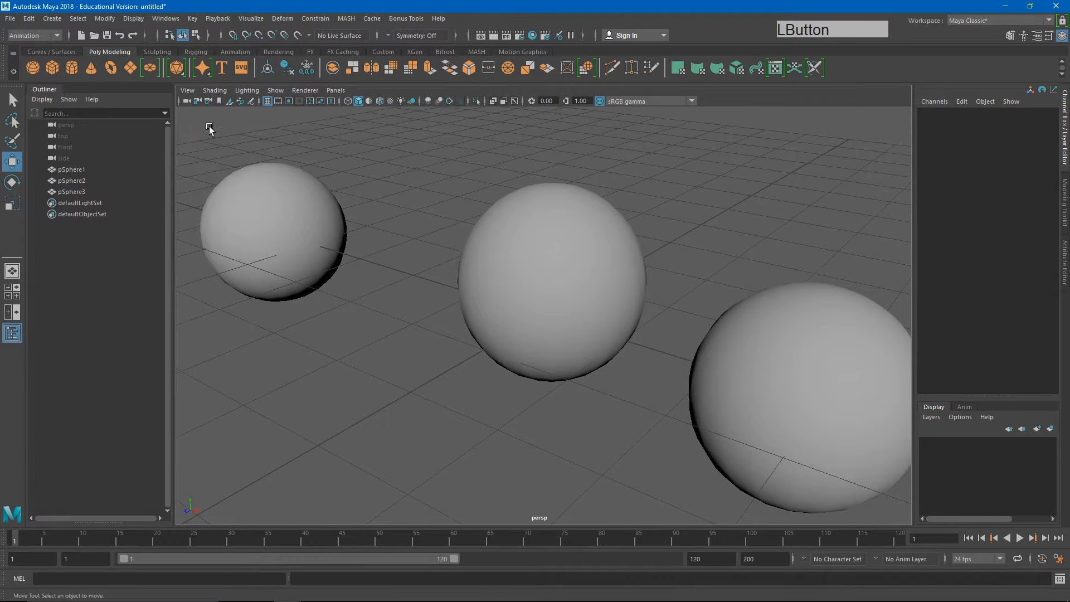
# - Marquee-select all three spheres, and repeat the marquee around only pSphere1 and pSphere2
pyautogui.moveTo(210, 126); pyautogui.dragTo(843, 470)
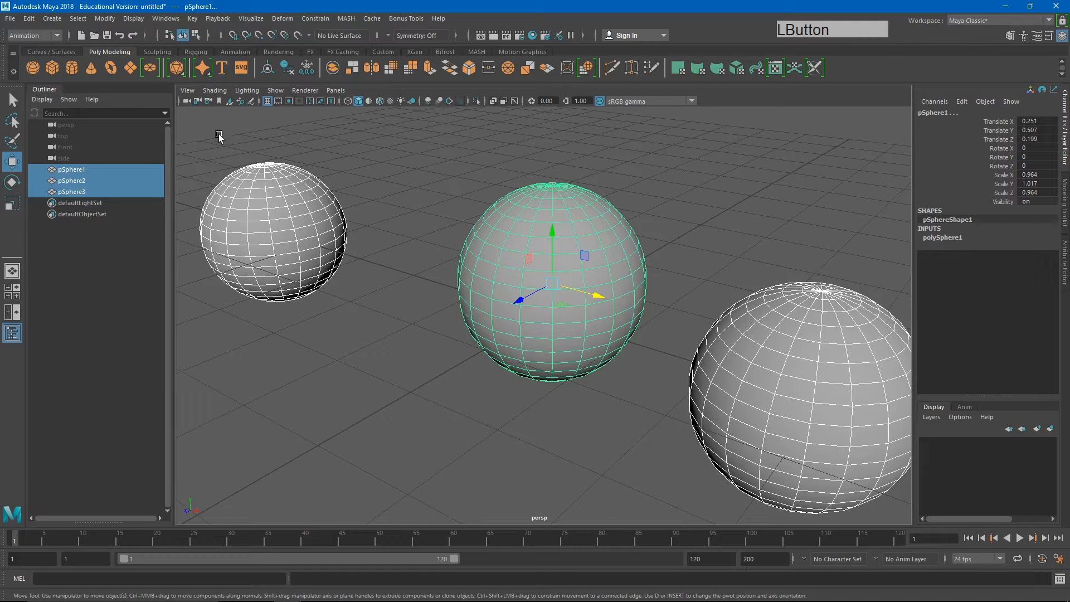
pyautogui.moveTo(220, 123); pyautogui.dragTo(596, 399)
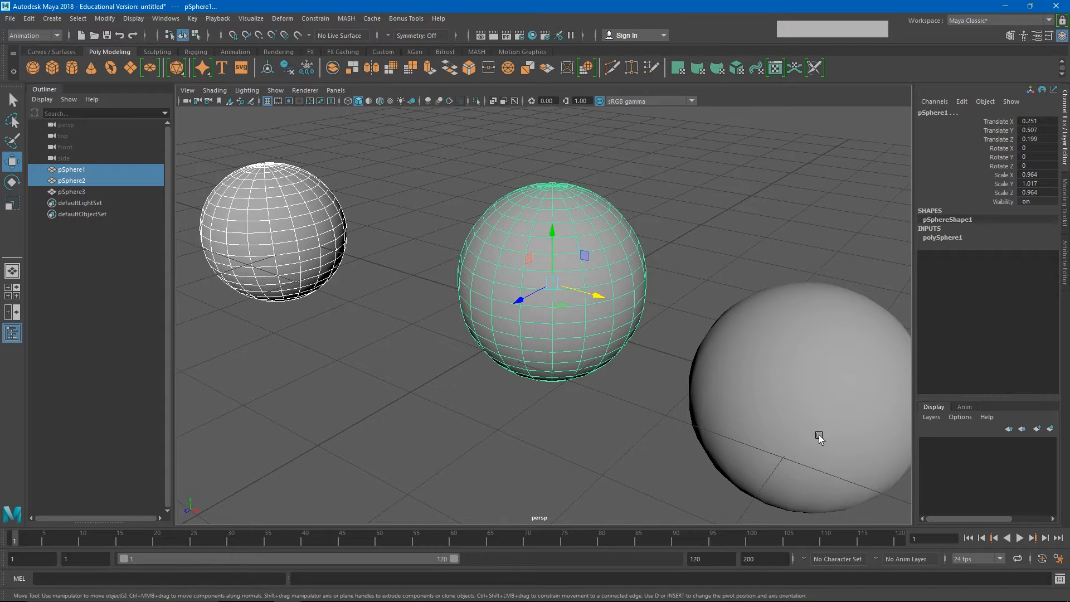
# - Select pSphere2 and pSphere3 individually, and add pSphere2 to the selection with pSphere3
pyautogui.click(299, 229)
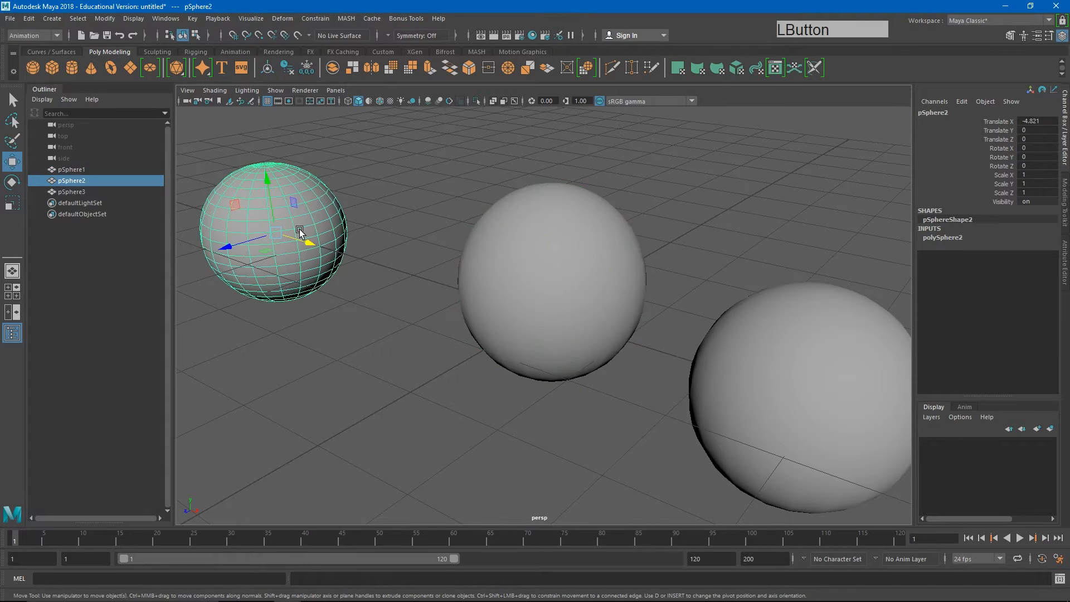
pyautogui.click(783, 401)
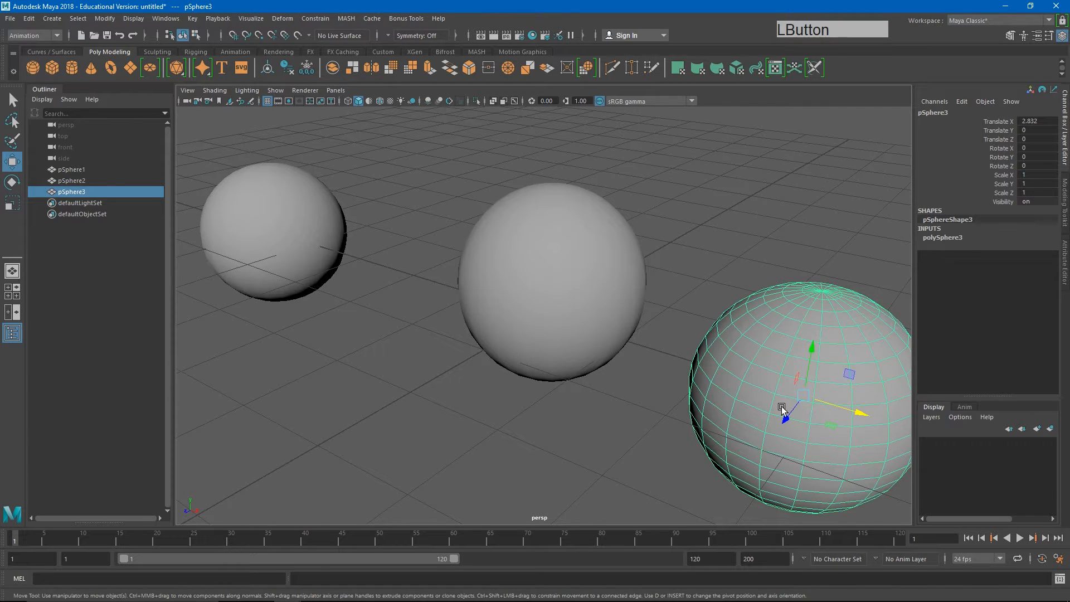
pyautogui.keyDown('shift'); pyautogui.click(277, 224); pyautogui.keyUp('shift')
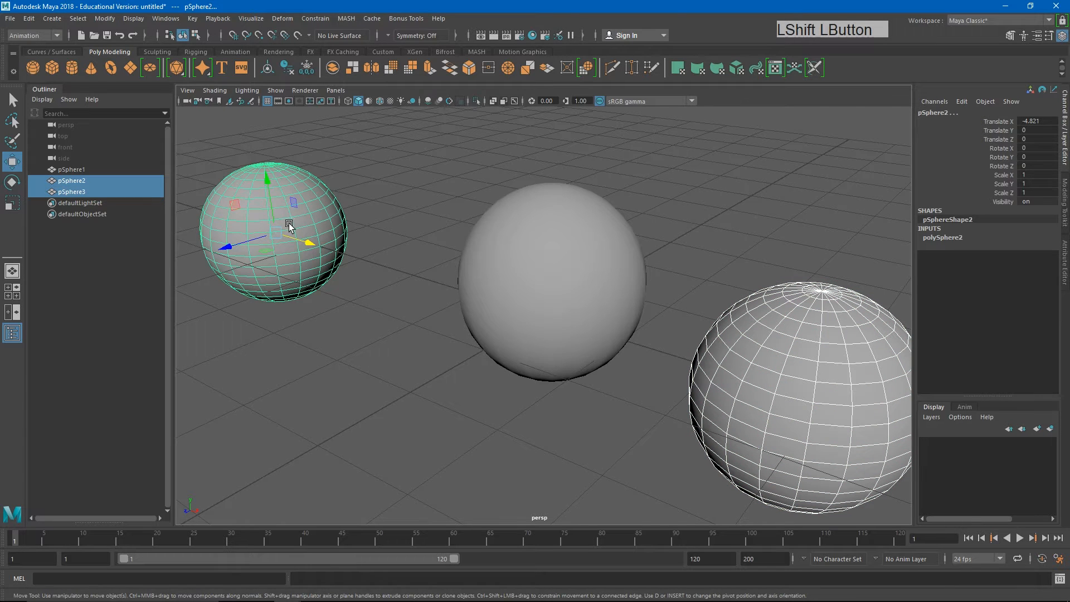
# - Add pSphere1 to the selection of pSphere2 and pSphere3, and remove it from the selection again
pyautogui.keyDown('shift'); pyautogui.click(564, 280); pyautogui.keyUp('shift')
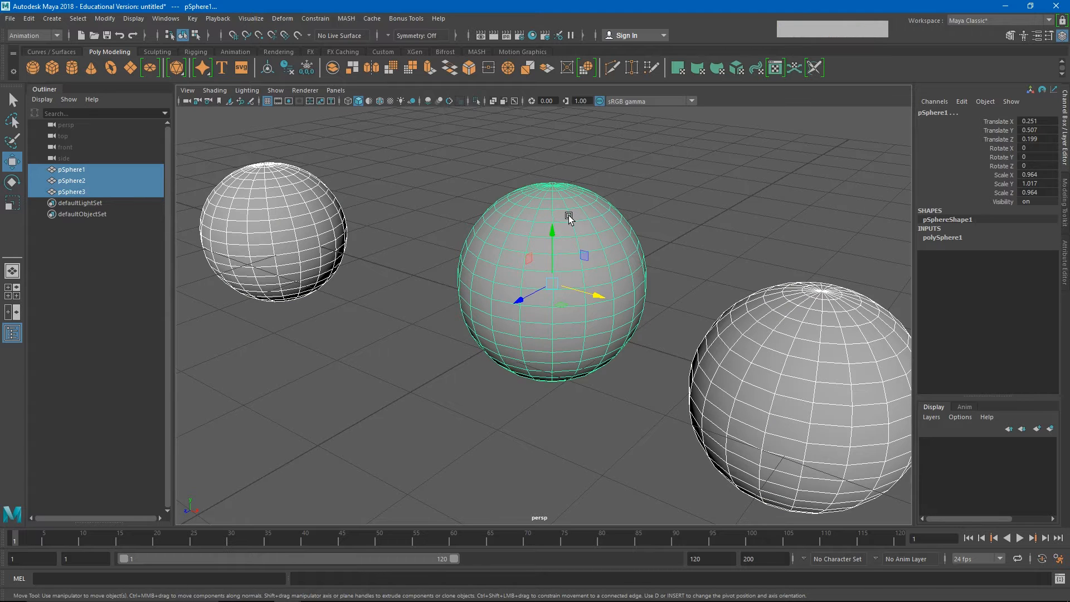
pyautogui.press('shift')
pyautogui.keyDown('shift'); pyautogui.click(567, 213); pyautogui.keyUp('shift')
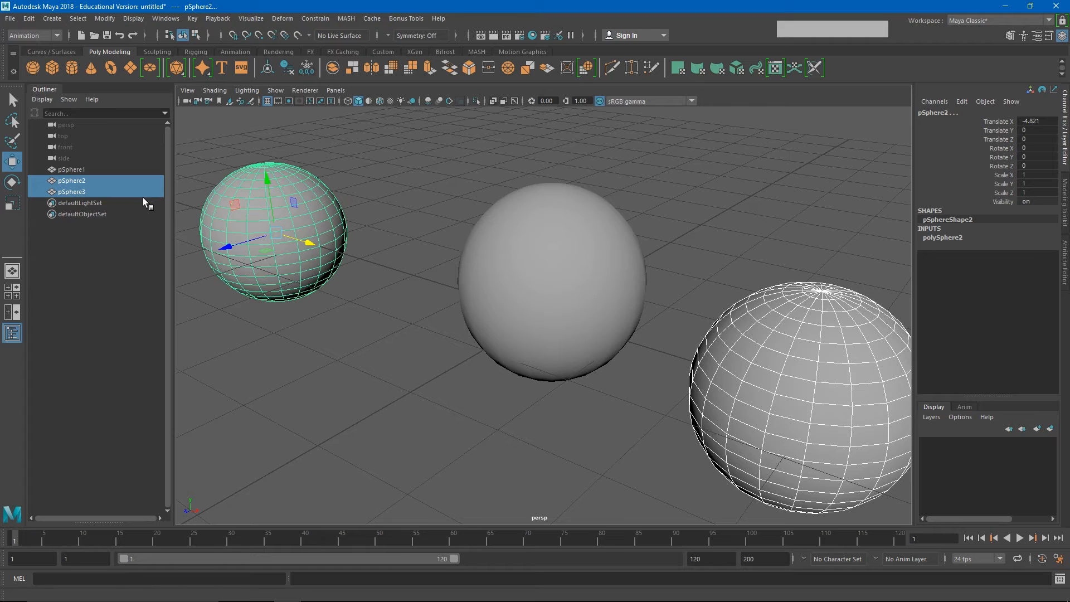
# - Select the continuous range of objects from pSphere1 through pSphere3 by their names in the scene list
pyautogui.click(83, 170)
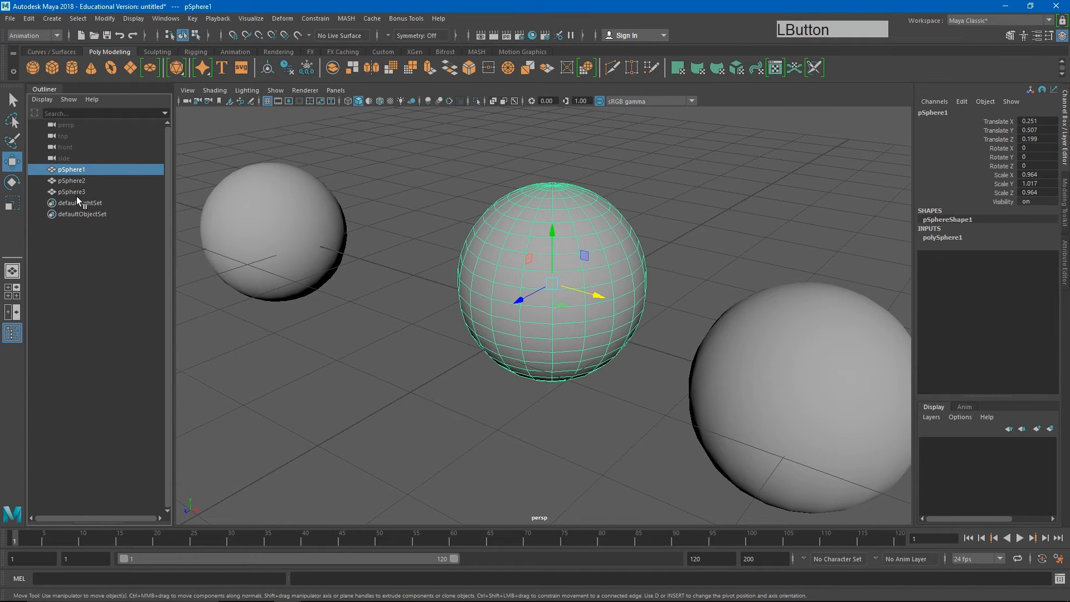
pyautogui.press('shift')
pyautogui.keyDown('shift'); pyautogui.click(76, 192); pyautogui.keyUp('shift')
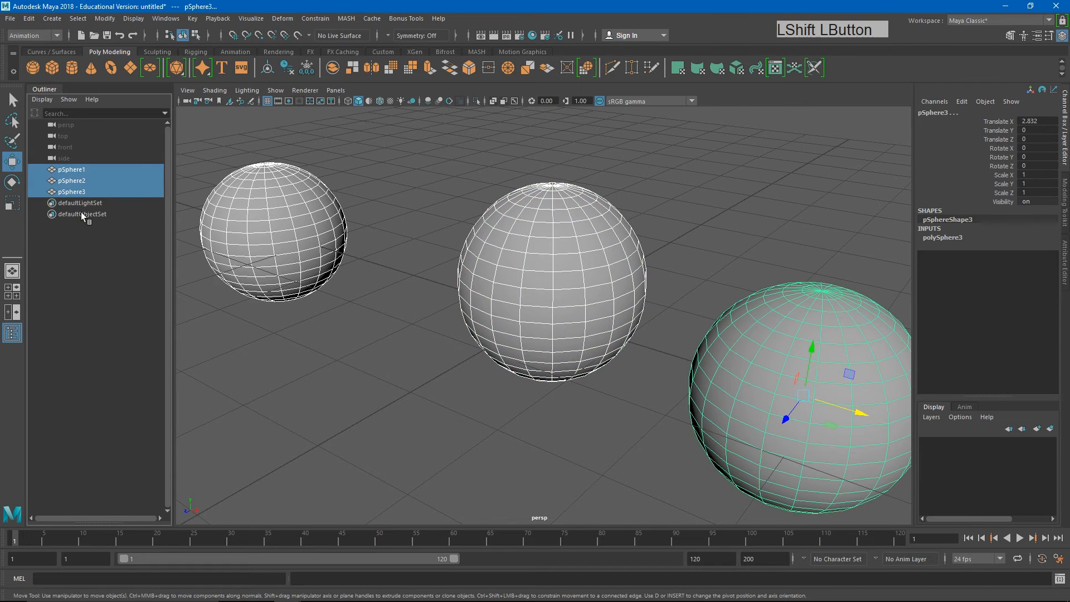
# - Select only pSphere1 in the scene list, add pSphere3 while skipping pSphere2, and deselect pSphere3 again
pyautogui.click(76, 171)
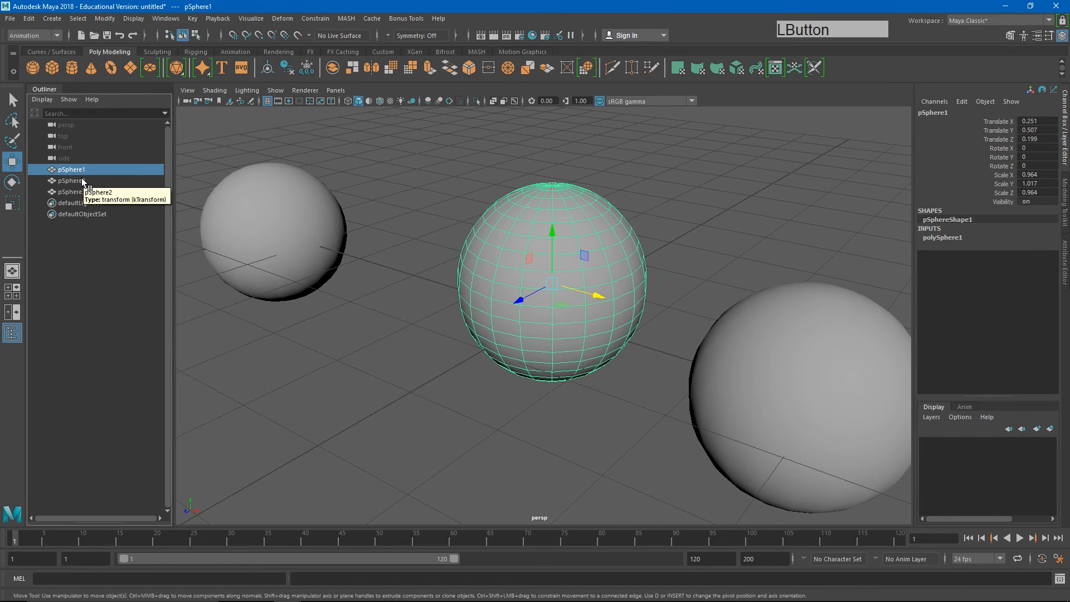
pyautogui.keyDown('ctrl'); pyautogui.click(72, 192); pyautogui.keyUp('ctrl')
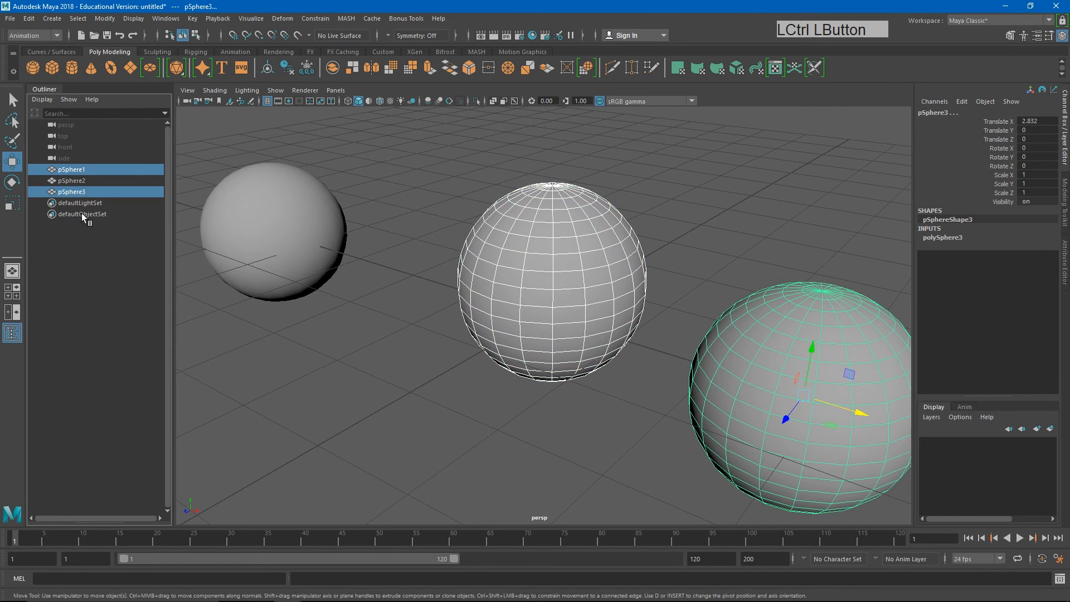
pyautogui.keyDown('ctrl'); pyautogui.click(71, 191); pyautogui.keyUp('ctrl')
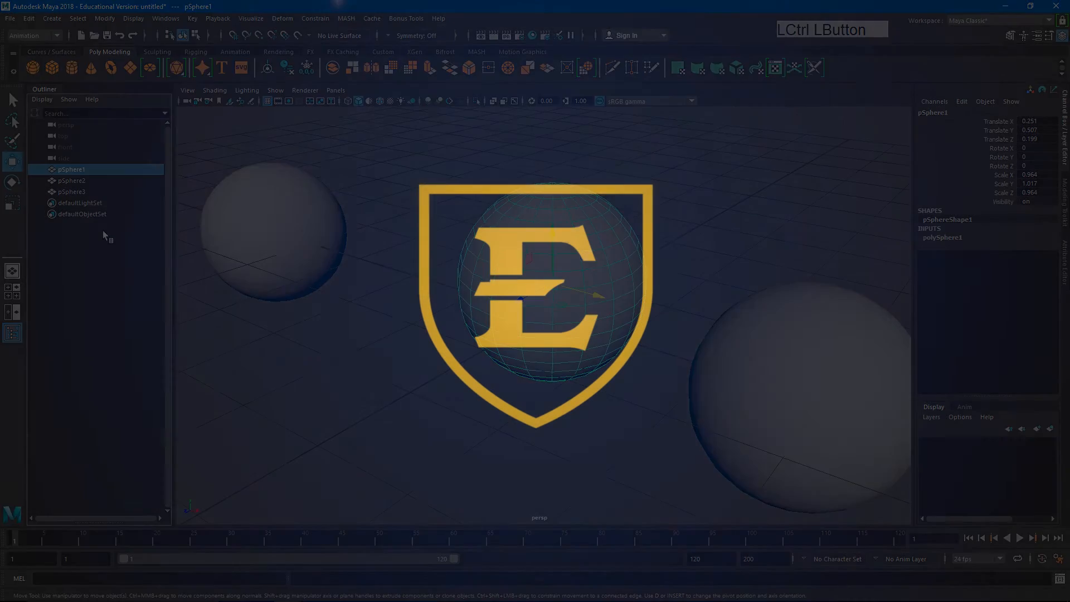